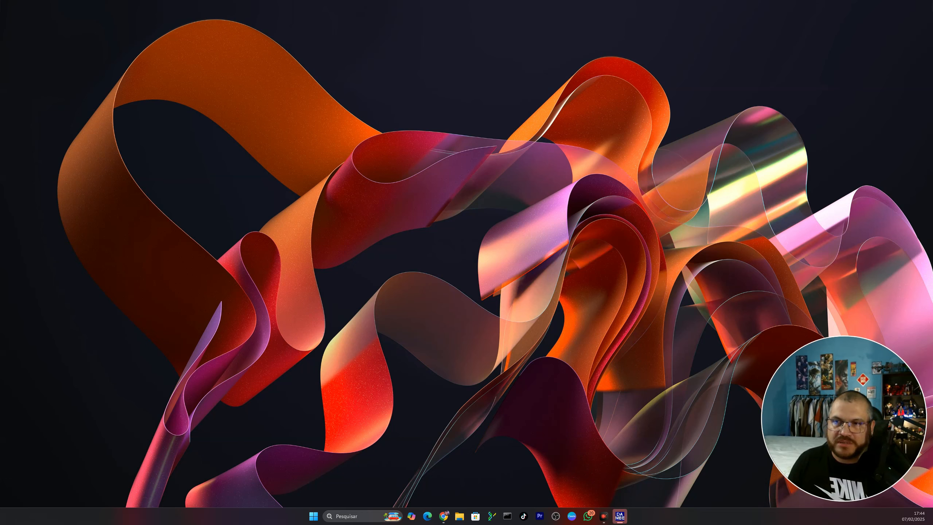
{"action": "left_click_drag", "start_coordinate": [234, 92], "coordinate": [392, 62]}
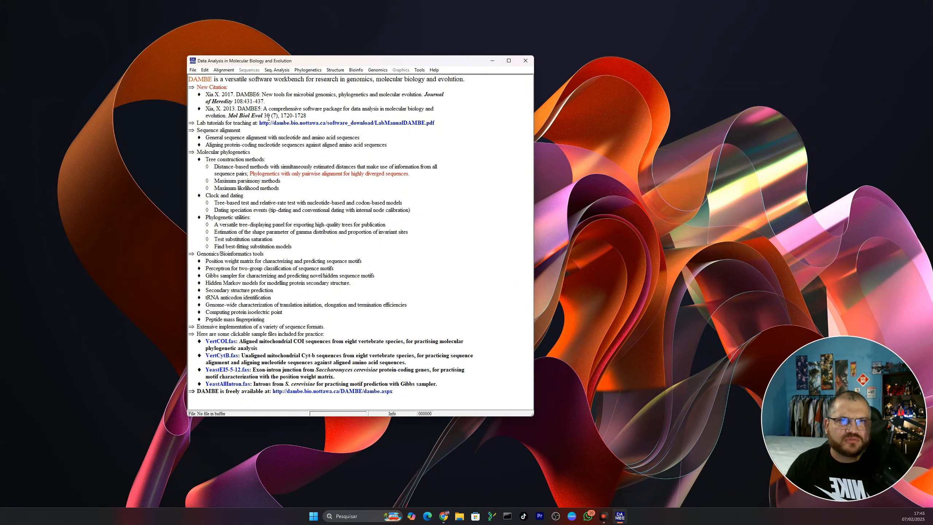
{"action": "left_click", "coordinate": [263, 217]}
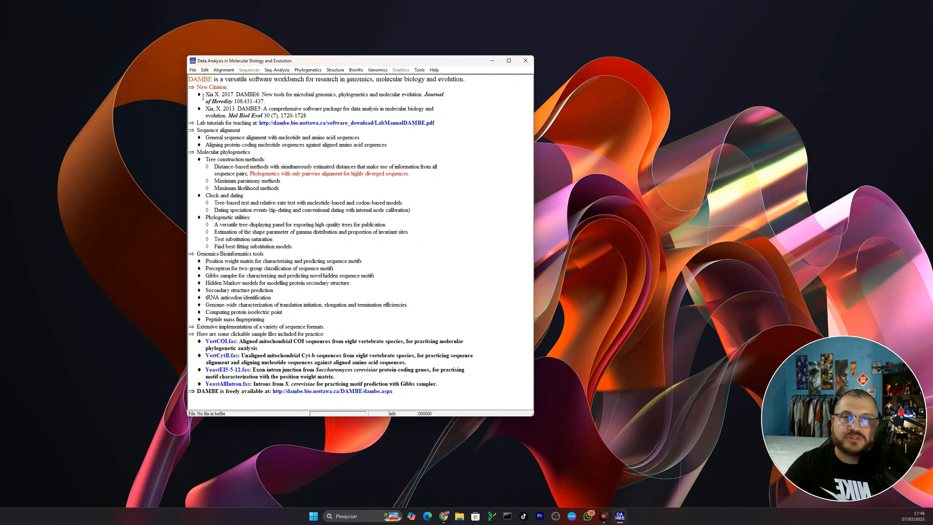
Open the FASTA sequence file Bioinformatica Bio24 2.fas from the desktop folder as a standard sequence file.
{"action": "left_click", "coordinate": [193, 70]}
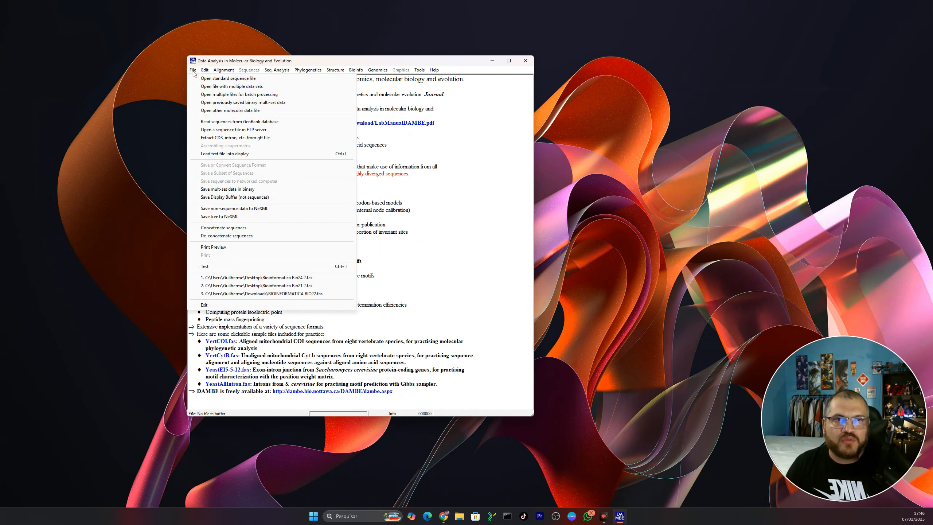
{"action": "left_click", "coordinate": [215, 81]}
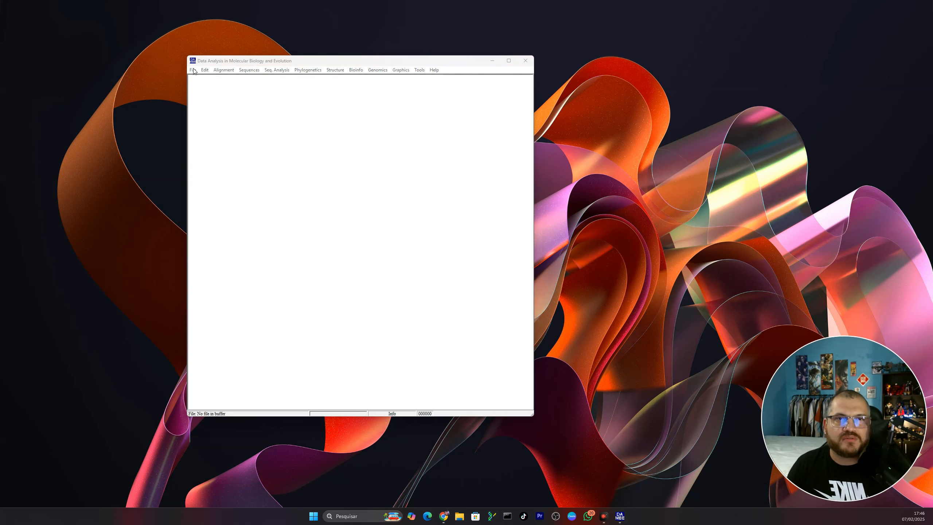
{"action": "left_click_drag", "start_coordinate": [351, 121], "coordinate": [359, 136]}
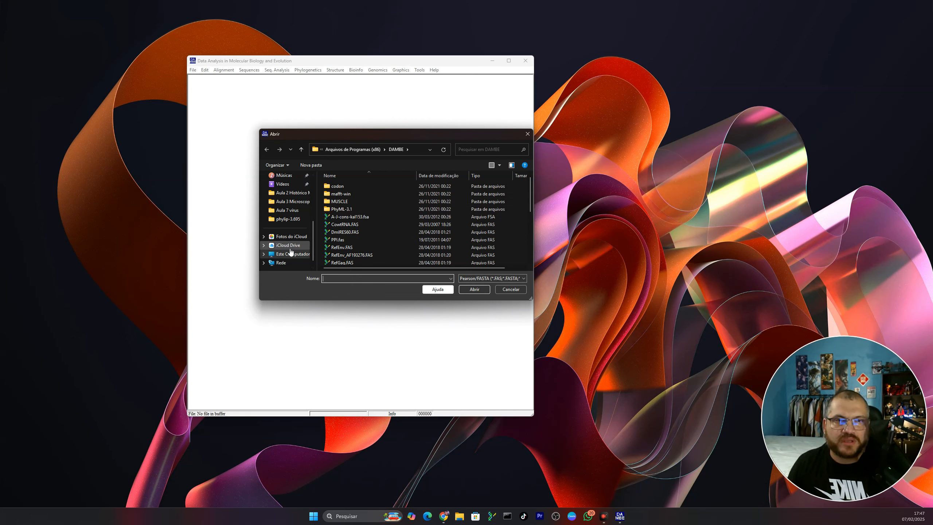
{"action": "scroll", "coordinate": [289, 247], "scroll_direction": "up", "scroll_amount": 4}
{"action": "left_click", "coordinate": [290, 220]}
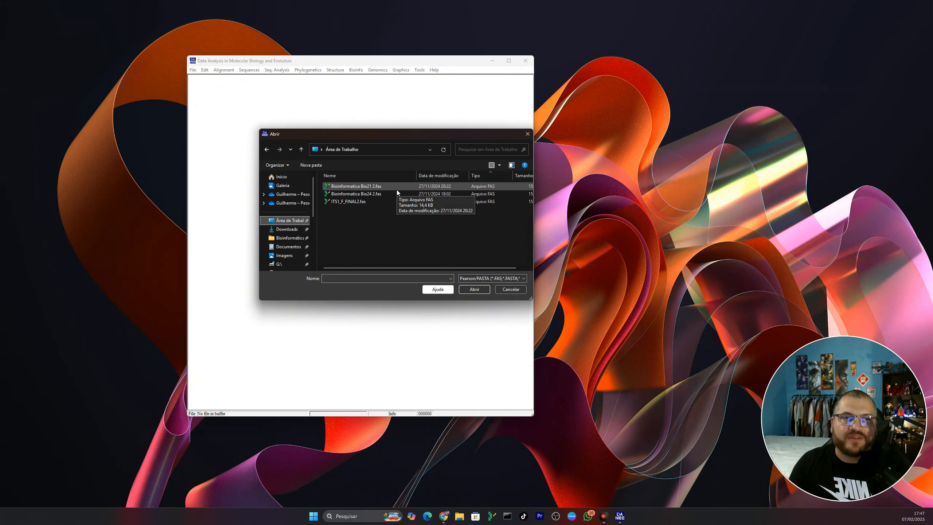
{"action": "left_click", "coordinate": [361, 194]}
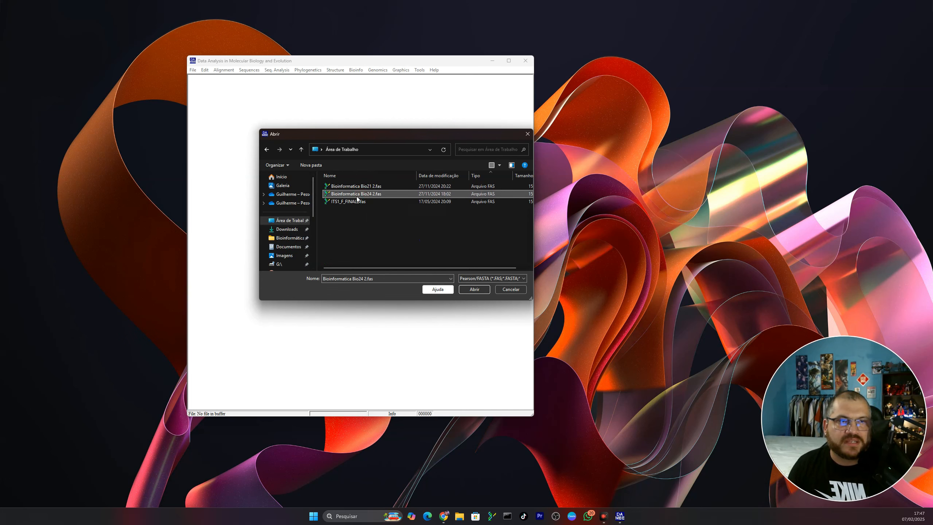
{"action": "left_click", "coordinate": [479, 290]}
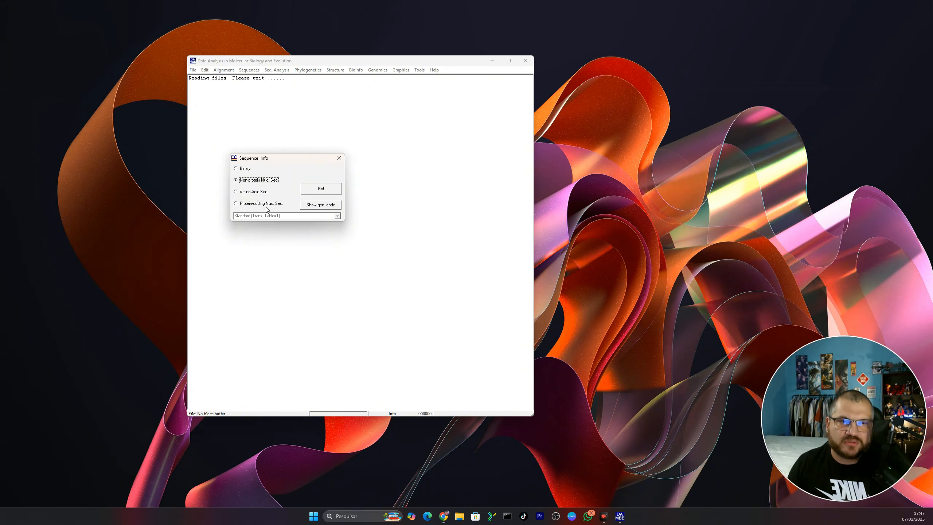
Define the sequences as protein-coding nucleotide sequences using the invertebrate mitochondrial genetic code (Trans_Table=5).
{"action": "left_click", "coordinate": [242, 207]}
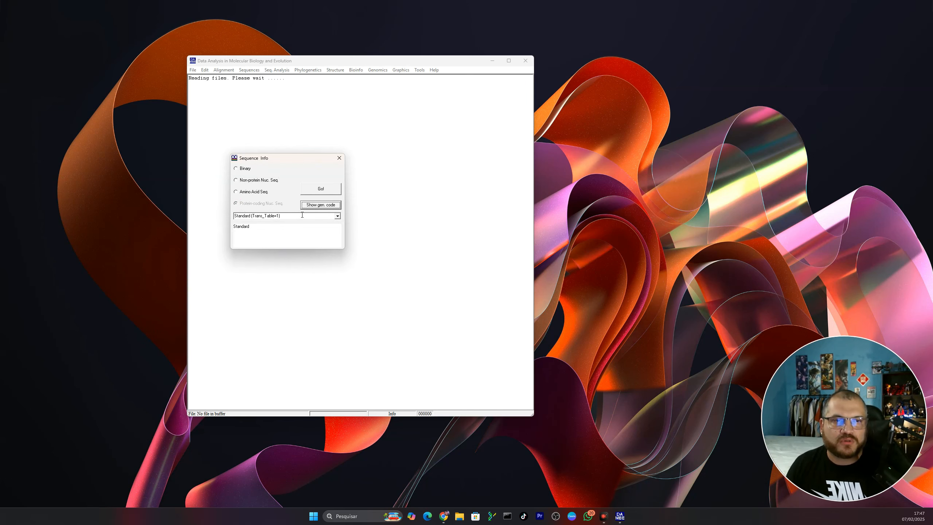
{"action": "left_click", "coordinate": [337, 216]}
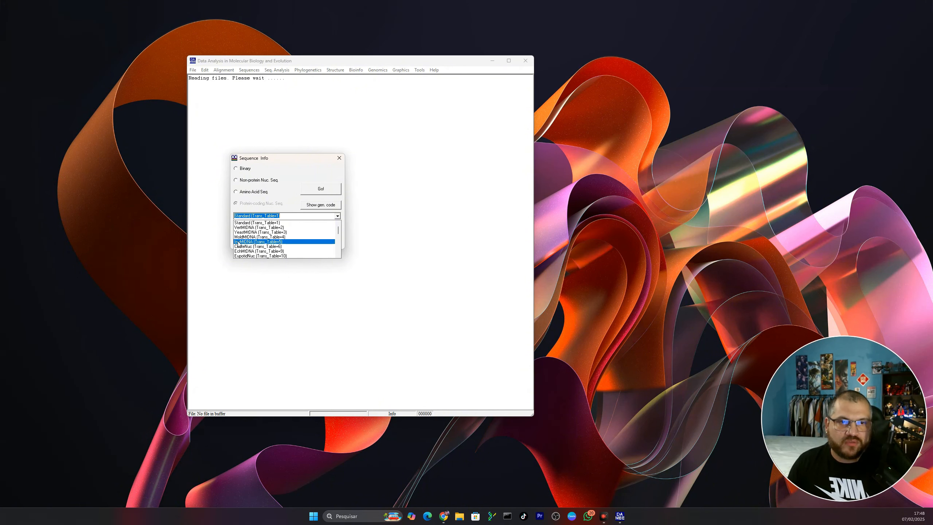
{"action": "left_click", "coordinate": [249, 242]}
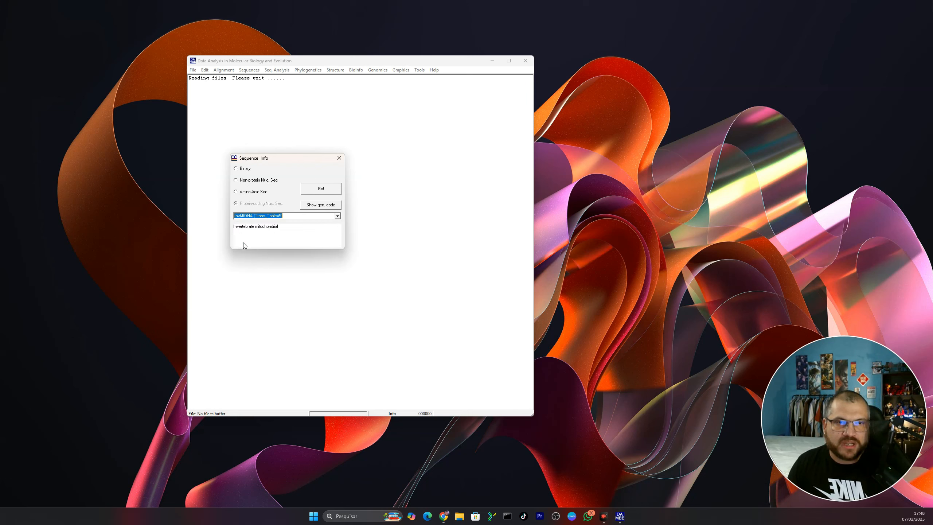
{"action": "left_click", "coordinate": [325, 191]}
Accept the default treatment of unresolved bases and keep only unique sequences in the buffer.
{"action": "left_click_drag", "start_coordinate": [448, 146], "coordinate": [312, 155]}
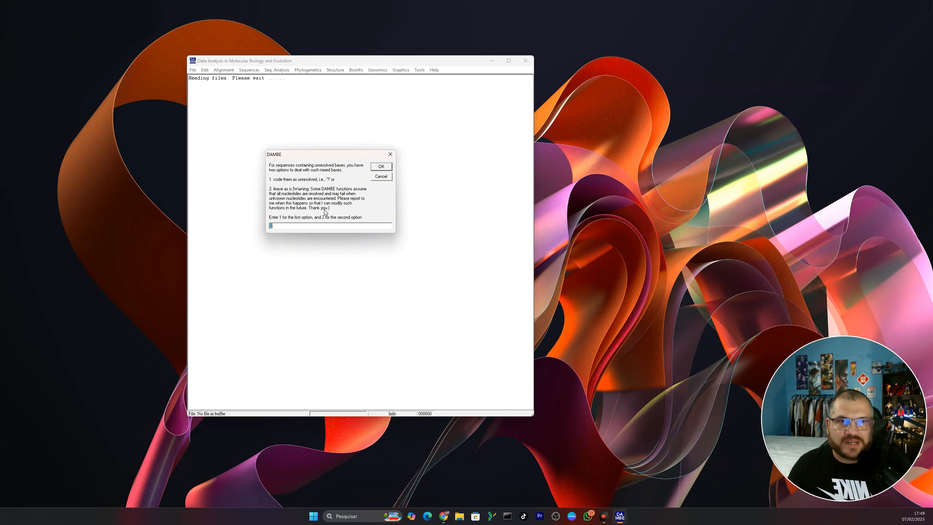
{"action": "left_click", "coordinate": [381, 168]}
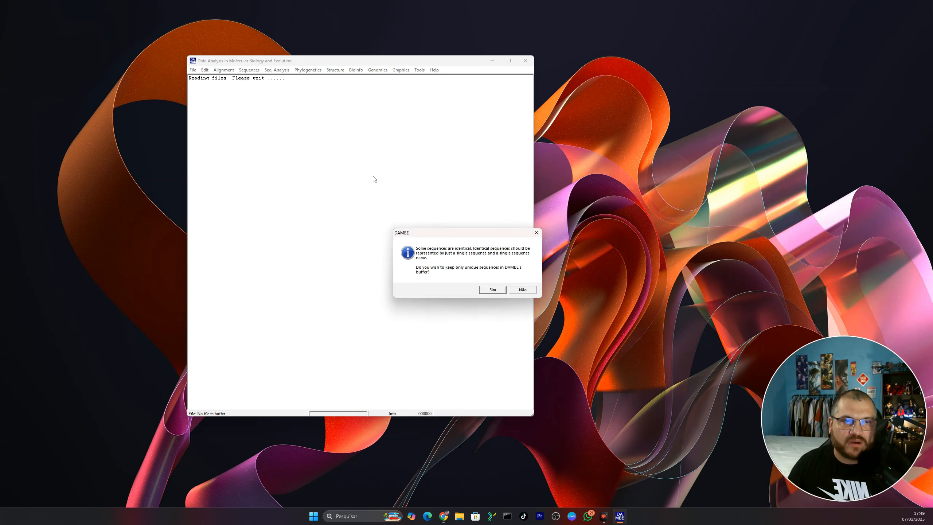
{"action": "left_click_drag", "start_coordinate": [464, 234], "coordinate": [372, 141]}
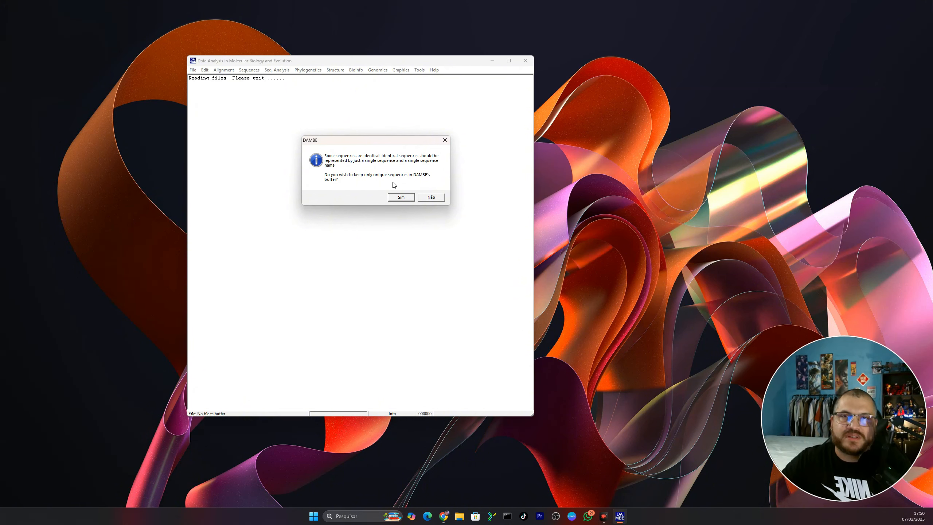
{"action": "left_click", "coordinate": [404, 199]}
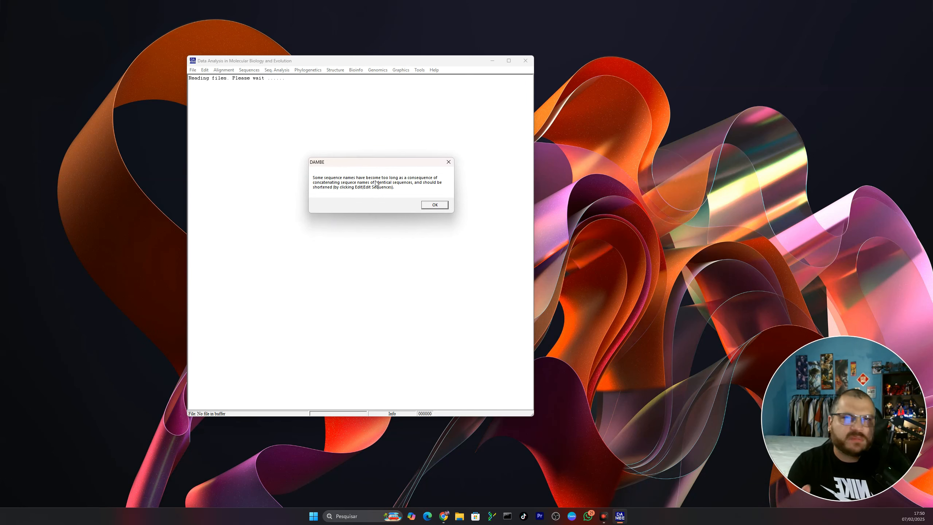
{"action": "left_click", "coordinate": [443, 205]}
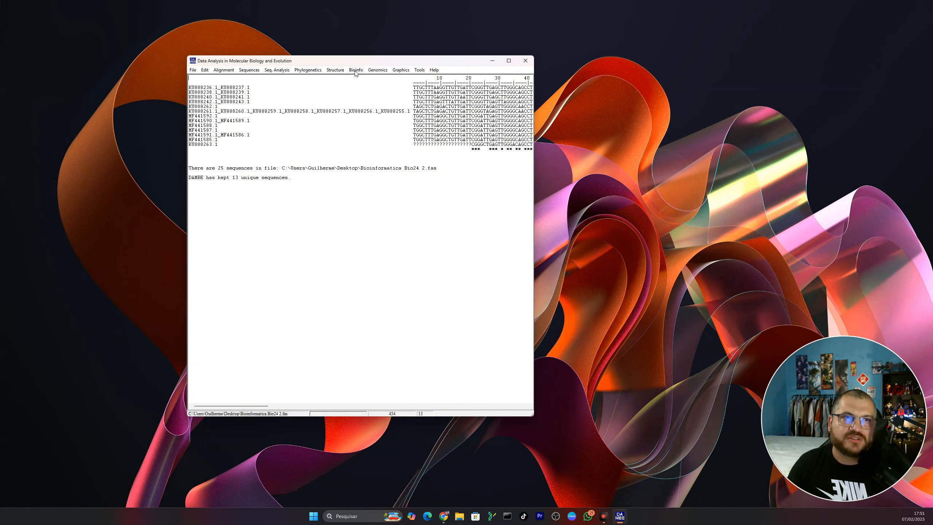
Plot nucleotide-based transitions and transversions versus divergence using the TN93 genetic distance.
{"action": "left_click", "coordinate": [401, 72]}
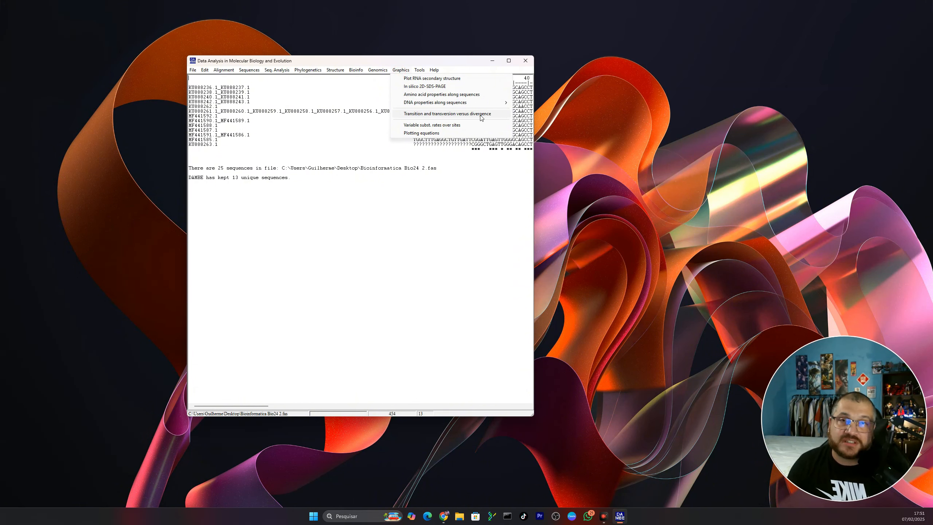
{"action": "left_click", "coordinate": [447, 116]}
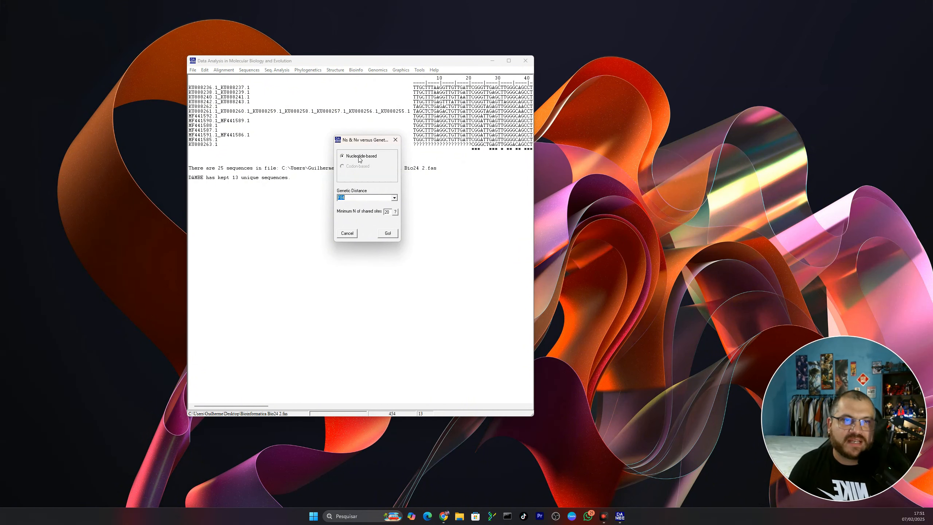
{"action": "left_click", "coordinate": [394, 199]}
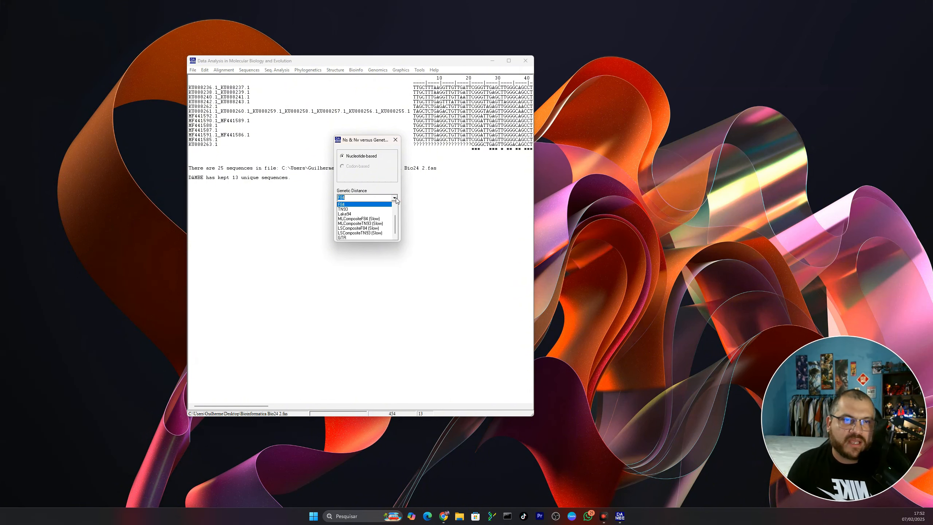
{"action": "left_click", "coordinate": [368, 211]}
{"action": "left_click", "coordinate": [388, 233]}
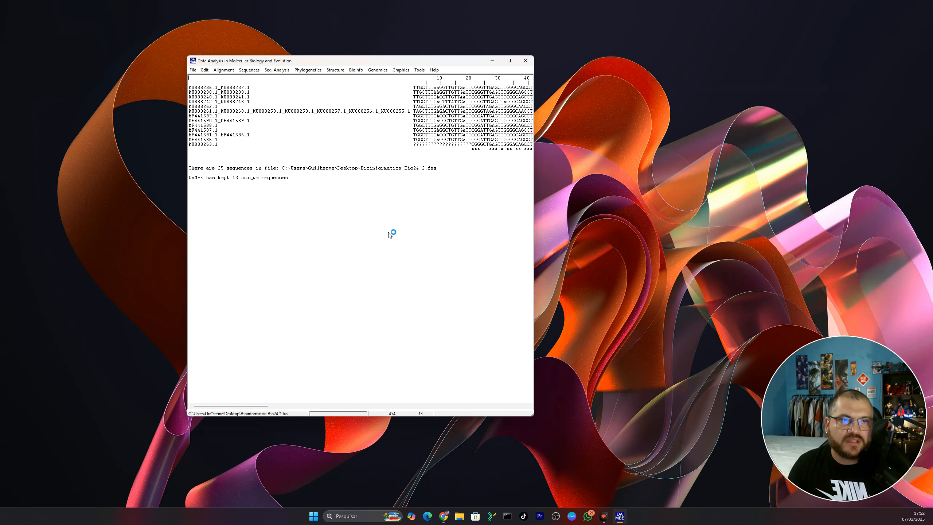
{"action": "left_click_drag", "start_coordinate": [55, 136], "coordinate": [358, 138]}
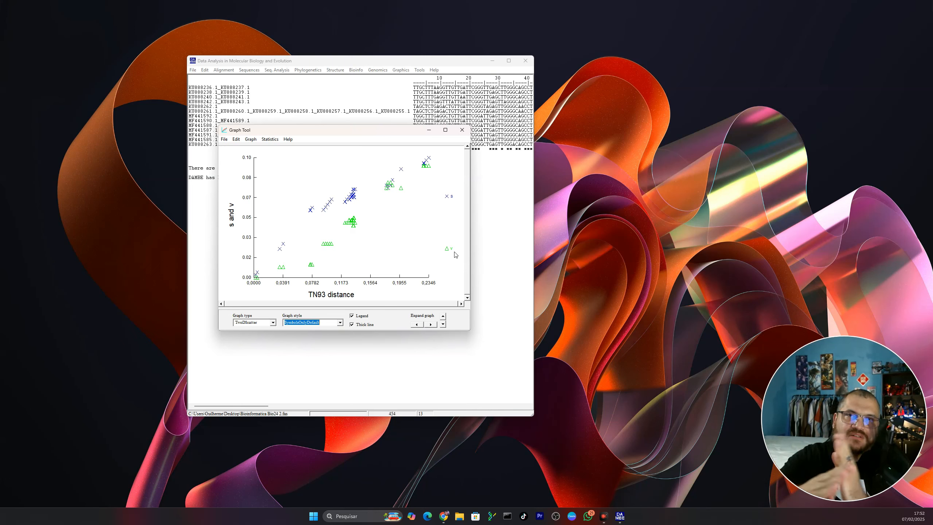
Display the saturation plot in the CurveOnly graph style, and then in the CurveAndSymbols style.
{"action": "left_click", "coordinate": [340, 323]}
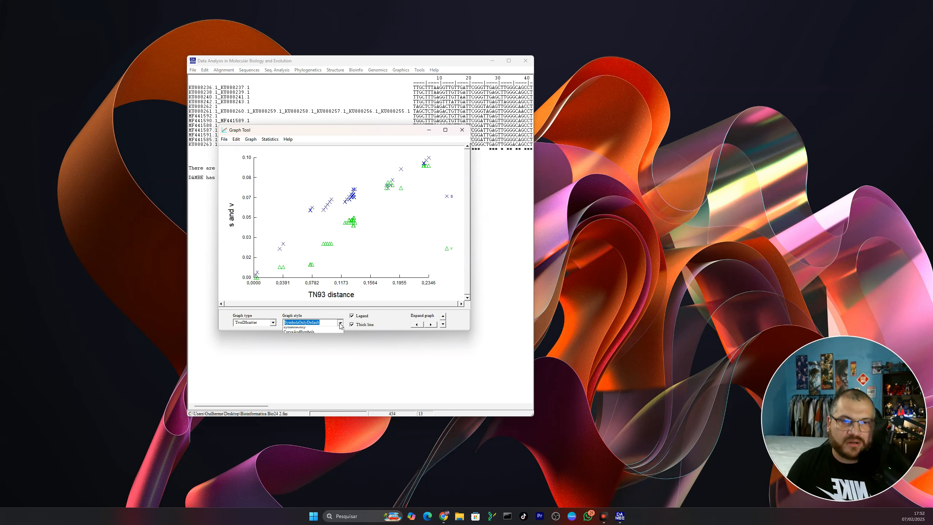
{"action": "left_click", "coordinate": [299, 335]}
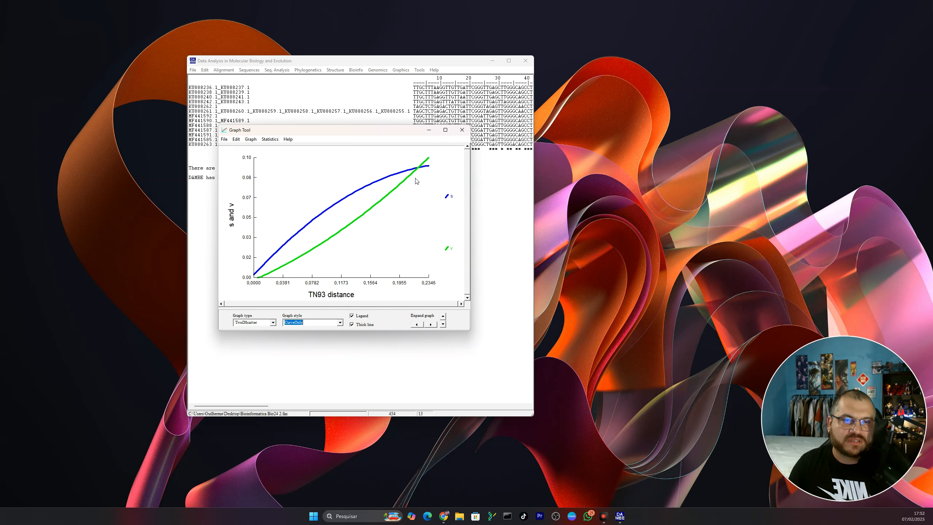
{"action": "left_click", "coordinate": [340, 322]}
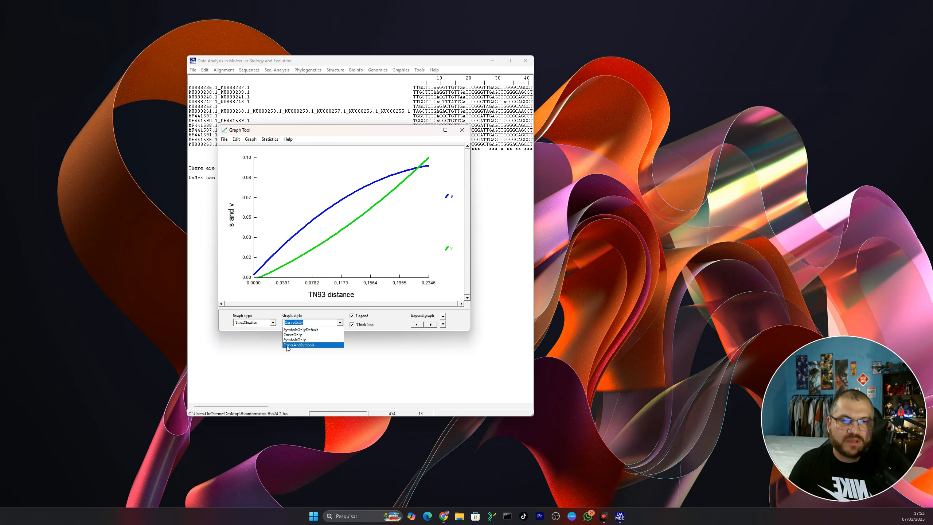
{"action": "left_click", "coordinate": [311, 345]}
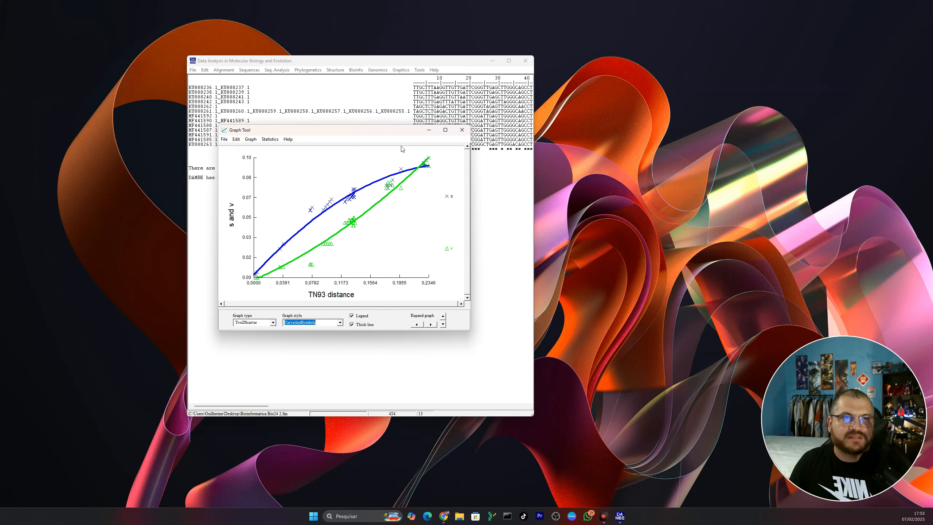
Place the saturation graph beside the sequence window for viewing, then close the graph.
{"action": "left_click_drag", "start_coordinate": [372, 130], "coordinate": [709, 71]}
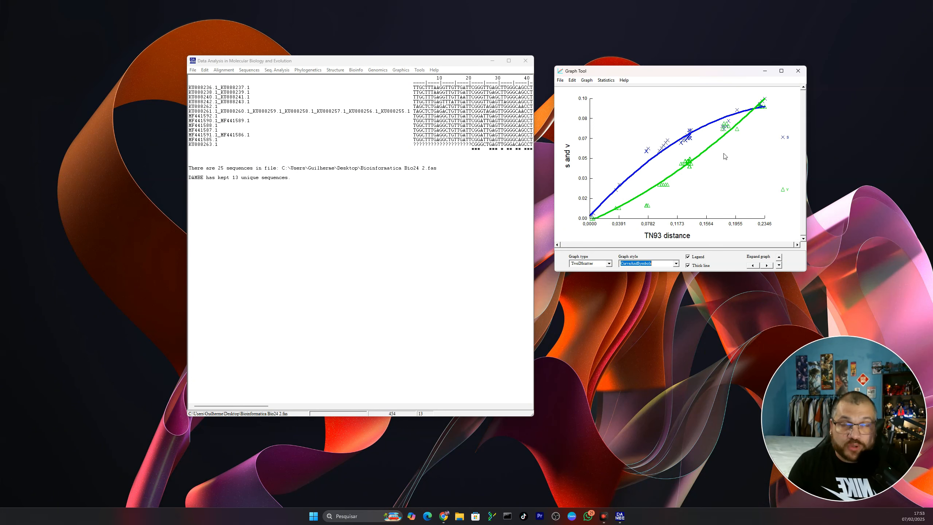
{"action": "left_click", "coordinate": [720, 71]}
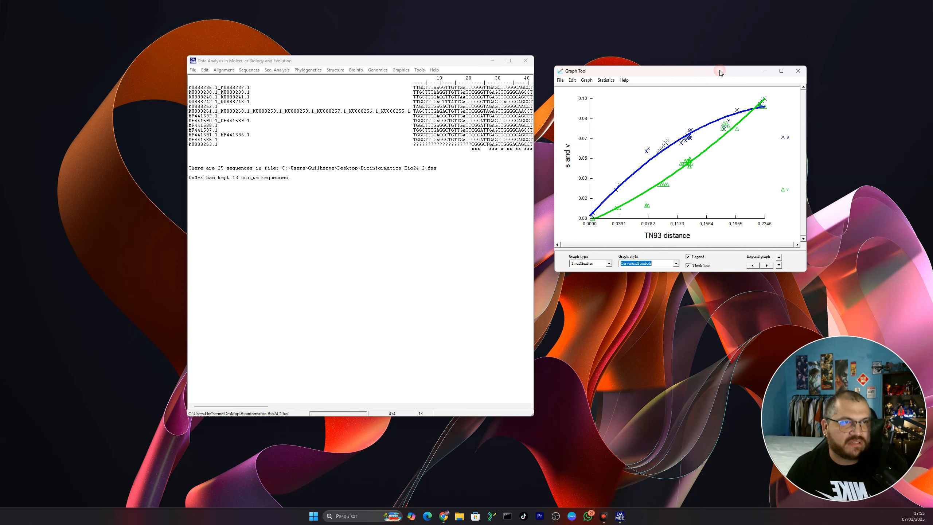
{"action": "left_click", "coordinate": [155, 110]}
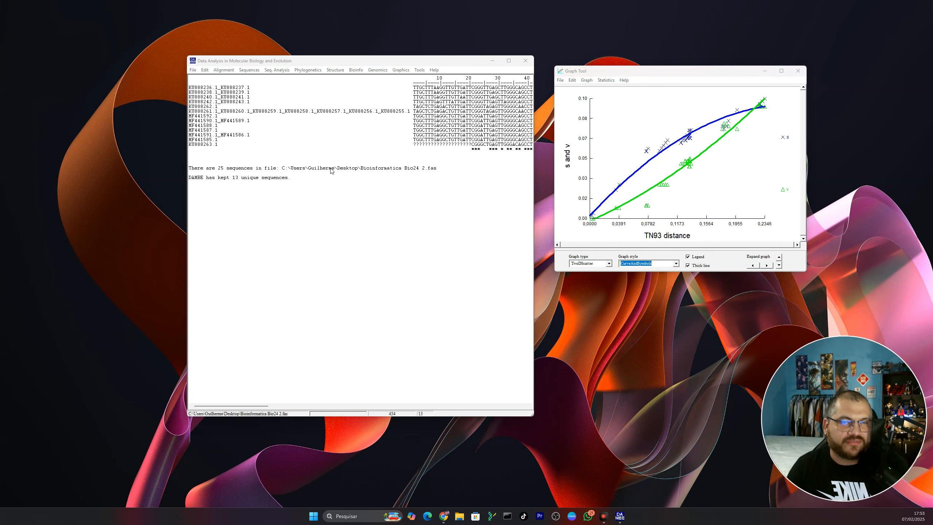
{"action": "left_click", "coordinate": [581, 74]}
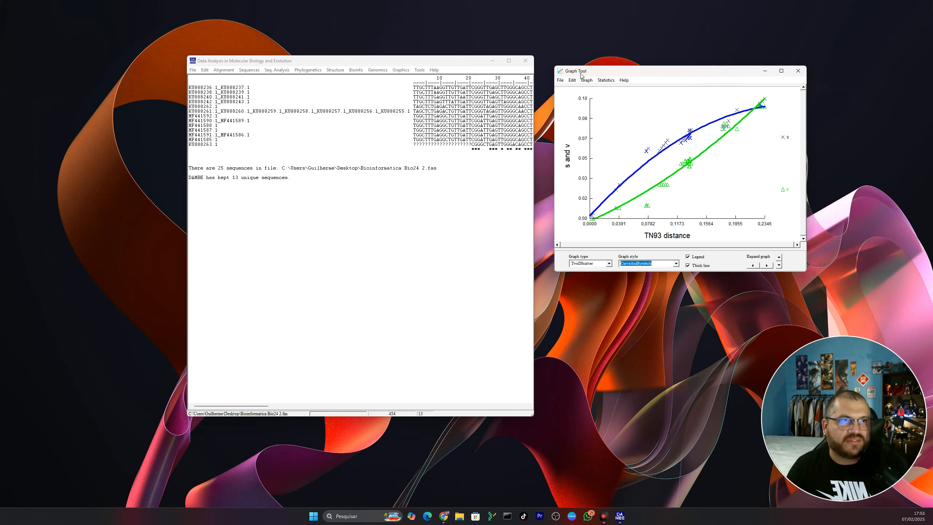
{"action": "left_click", "coordinate": [798, 74]}
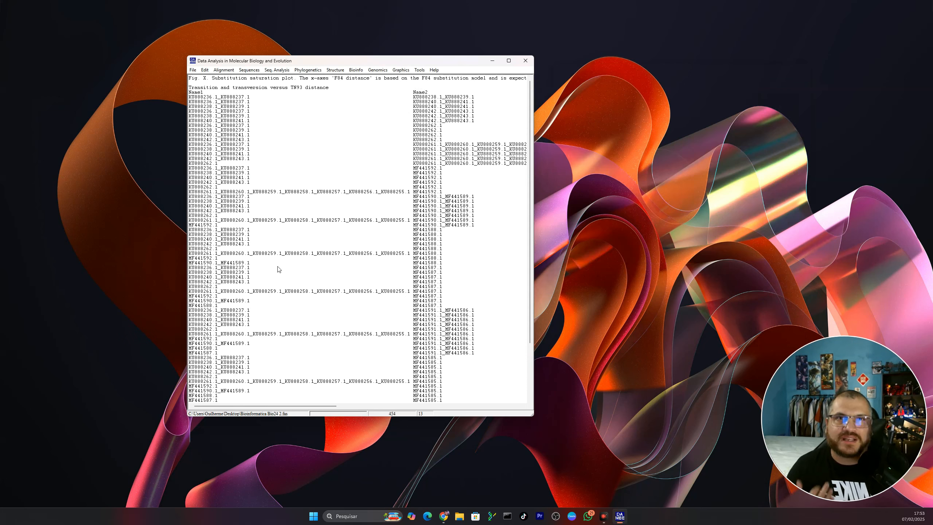
Open the Xia et al. substitution saturation test and read the help on the proportion of invariant sites.
{"action": "left_click", "coordinate": [278, 70]}
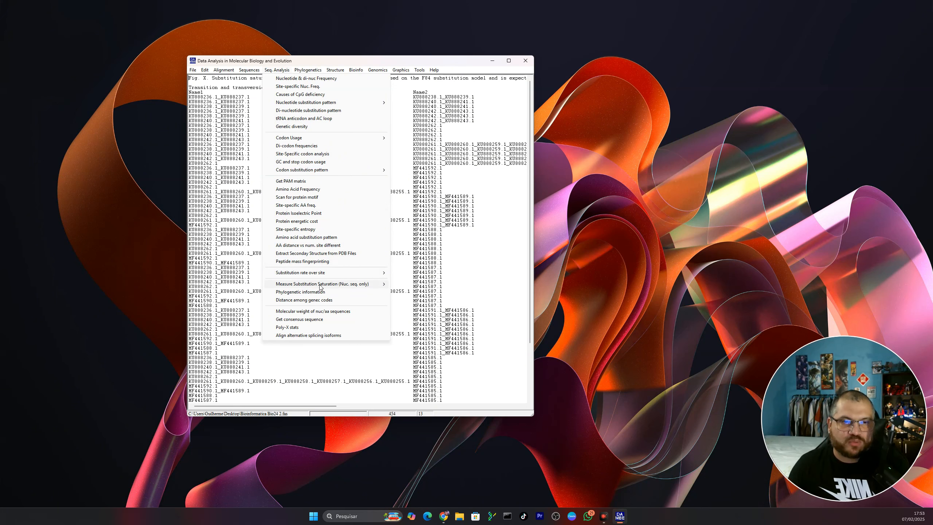
{"action": "mouse_move", "coordinate": [320, 287]}
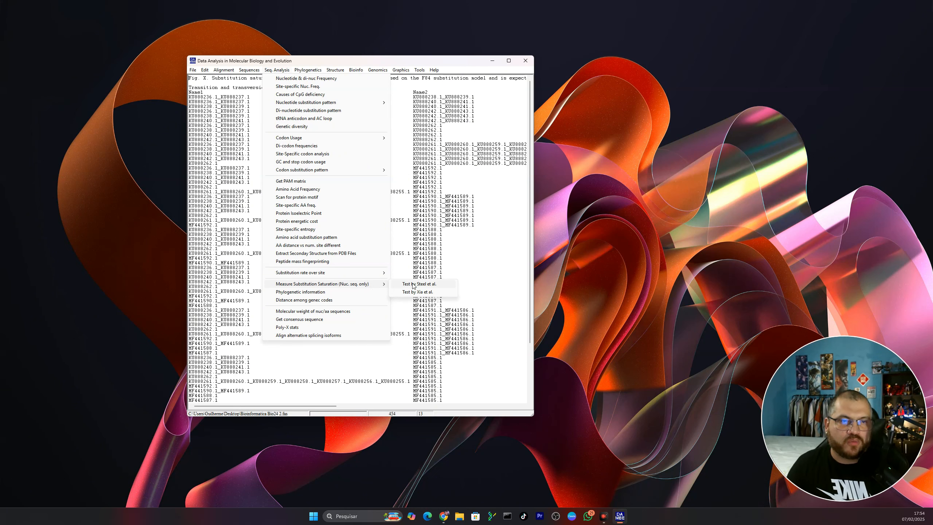
{"action": "left_click", "coordinate": [417, 293]}
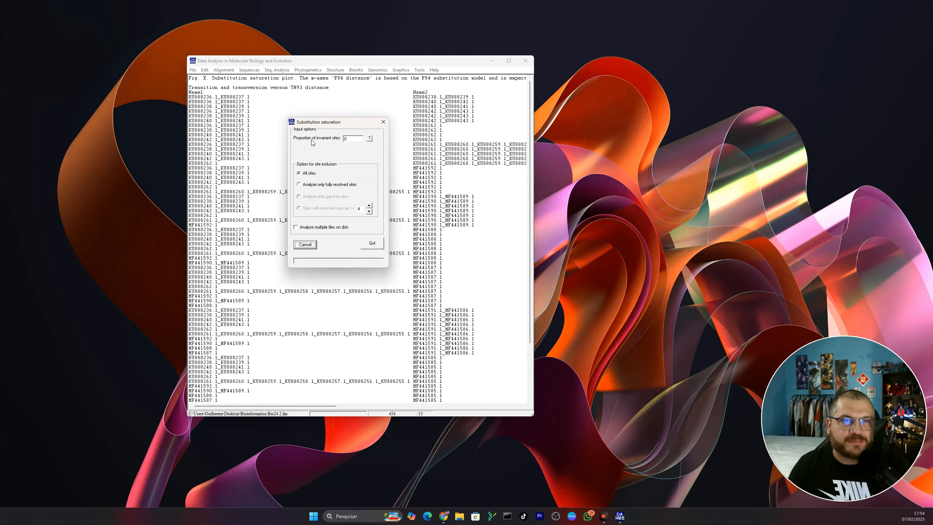
{"action": "left_click", "coordinate": [370, 139]}
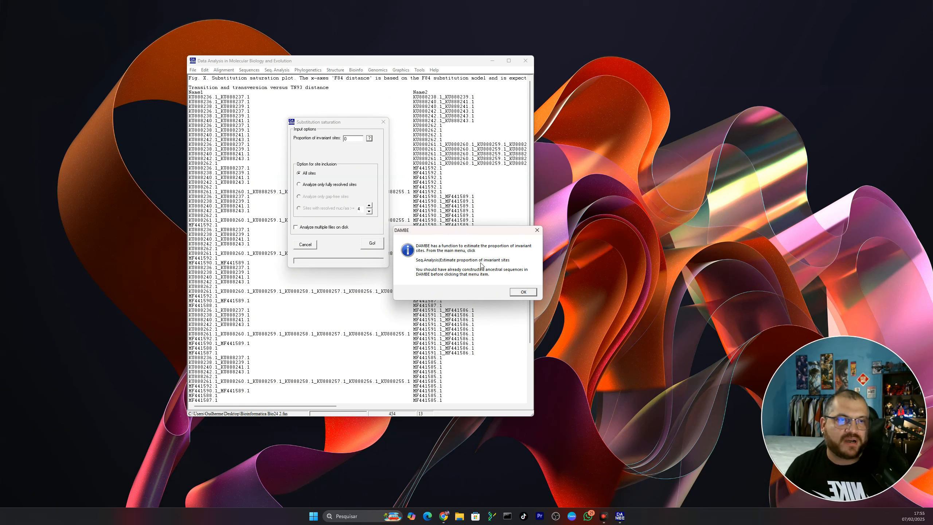
{"action": "left_click", "coordinate": [523, 291]}
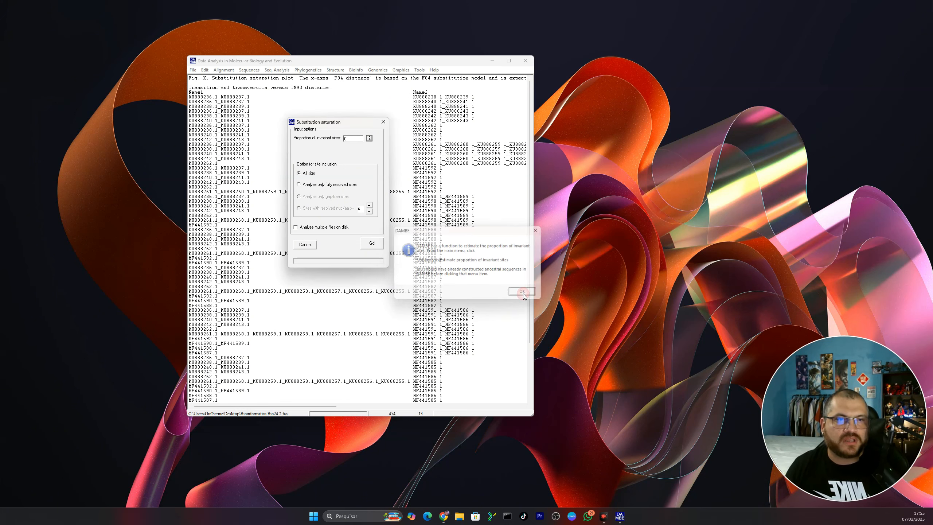
Estimate the proportion of invariant sites with the Poisson+Invariant distribution and goodness-of-fit test, using a new FastME tree built from MLCompositeTN93 distances.
{"action": "left_click", "coordinate": [305, 245]}
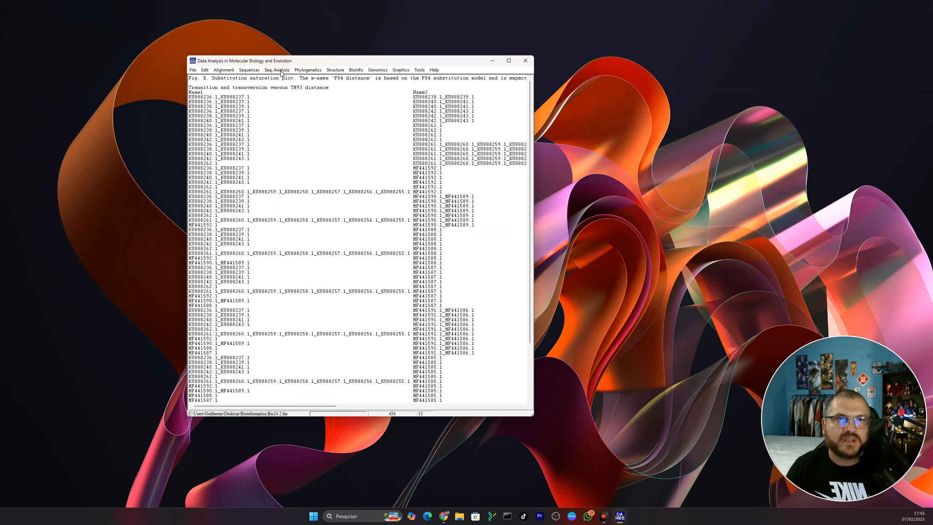
{"action": "left_click", "coordinate": [283, 73]}
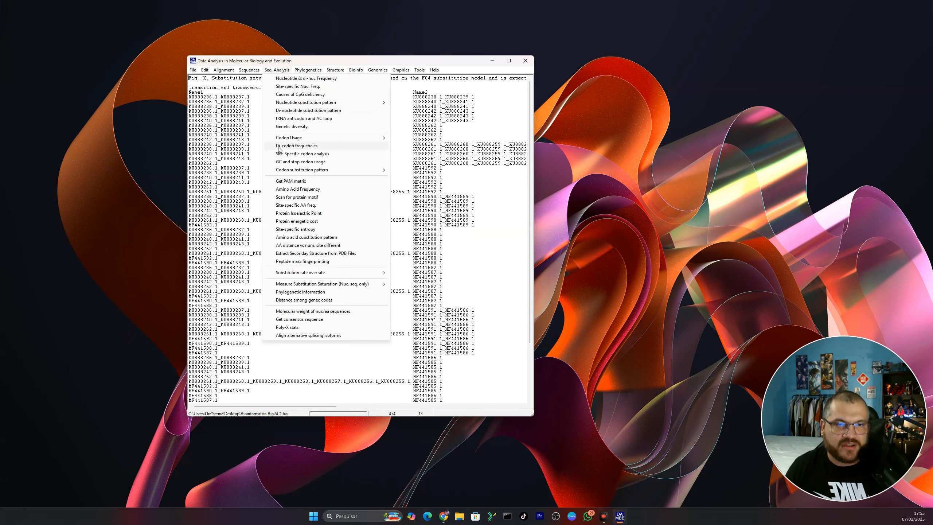
{"action": "mouse_move", "coordinate": [300, 276]}
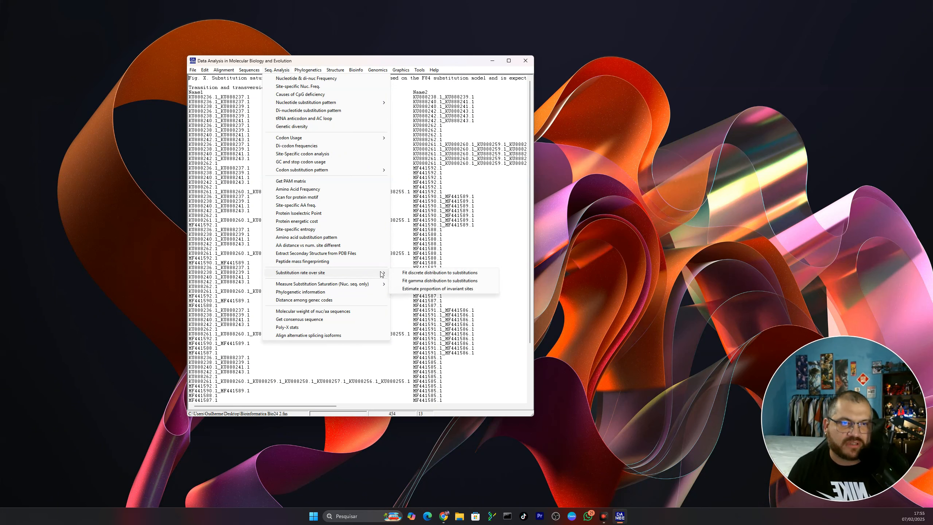
{"action": "left_click", "coordinate": [427, 291]}
{"action": "left_click_drag", "start_coordinate": [150, 178], "coordinate": [333, 152]}
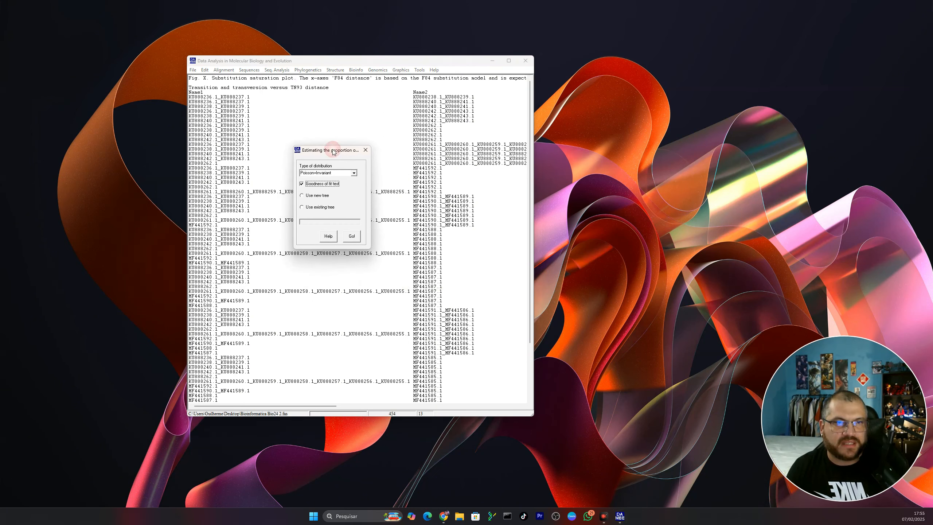
{"action": "left_click", "coordinate": [302, 196]}
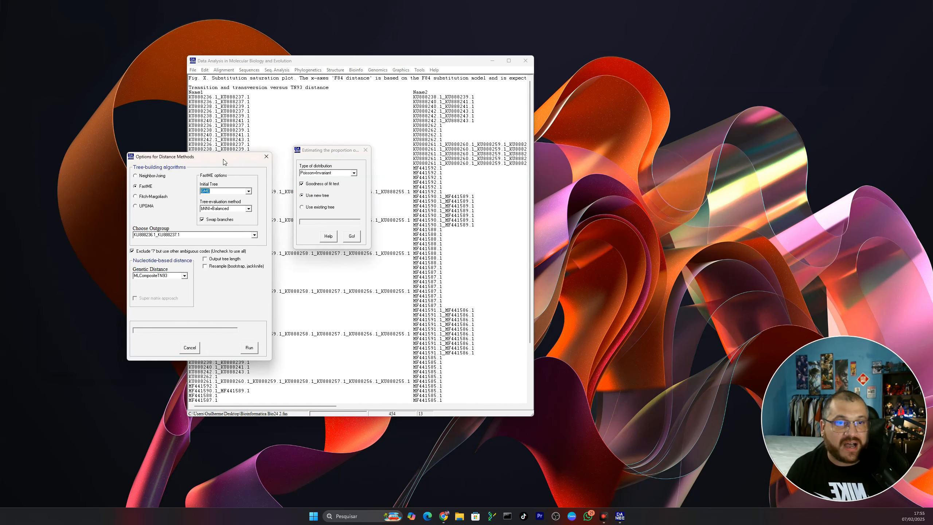
{"action": "left_click_drag", "start_coordinate": [222, 157], "coordinate": [465, 123]}
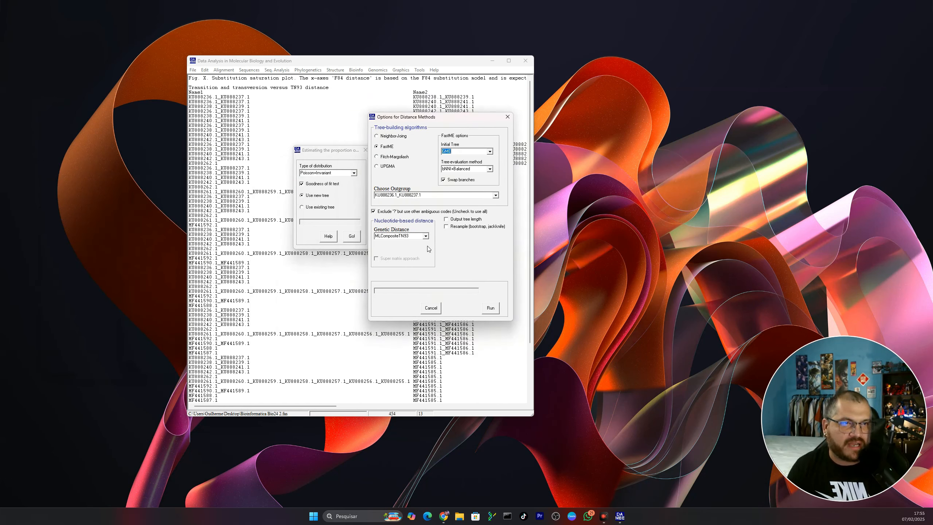
{"action": "left_click", "coordinate": [491, 308]}
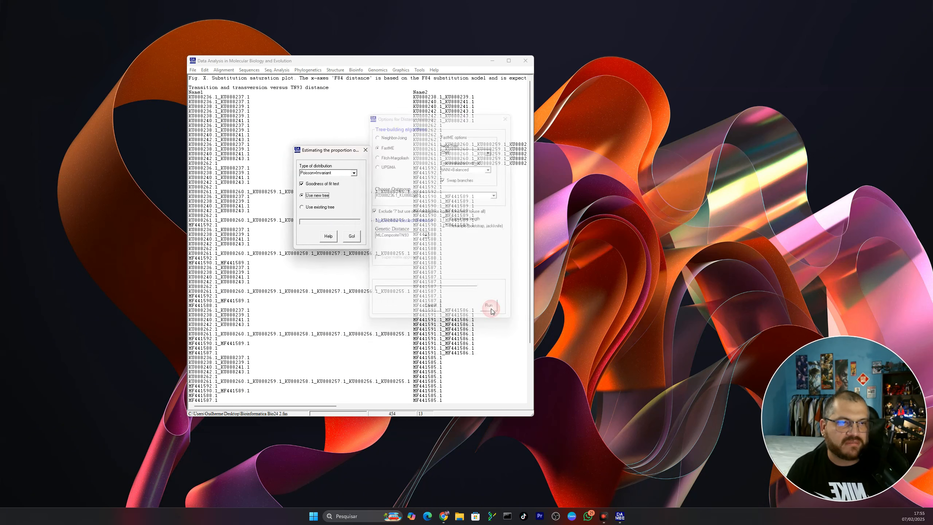
{"action": "left_click", "coordinate": [353, 238]}
Copy the estimated P(invariant) and run the Xia et al. saturation test on all sites with the proportion of invariant sites set to 0.48613.
{"action": "left_click_drag", "start_coordinate": [255, 227], "coordinate": [231, 226]}
{"action": "key", "text": "ctrl+c"}
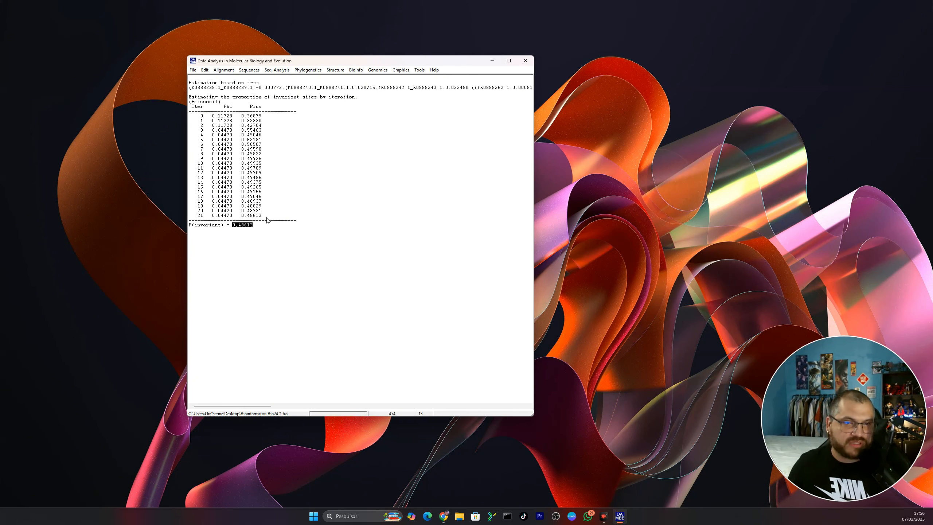
{"action": "left_click", "coordinate": [281, 70]}
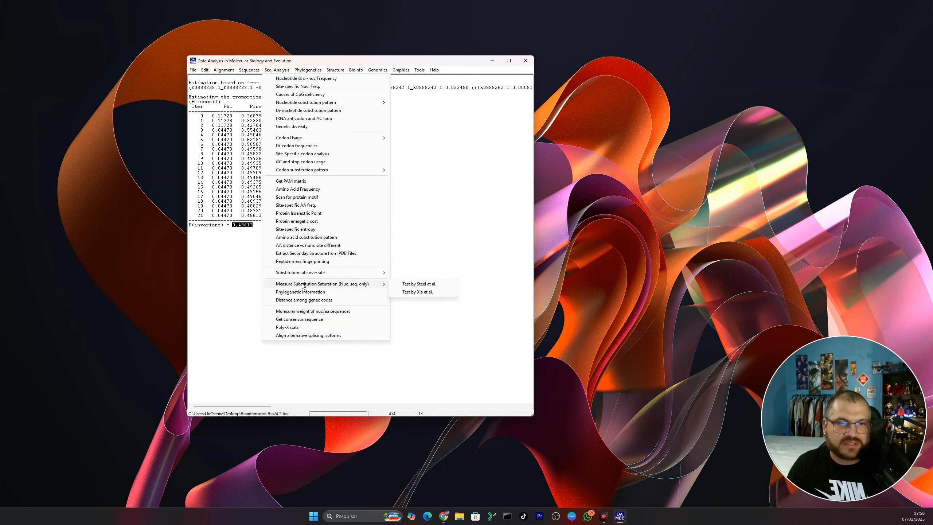
{"action": "left_click", "coordinate": [428, 294]}
{"action": "double_click", "coordinate": [423, 154]}
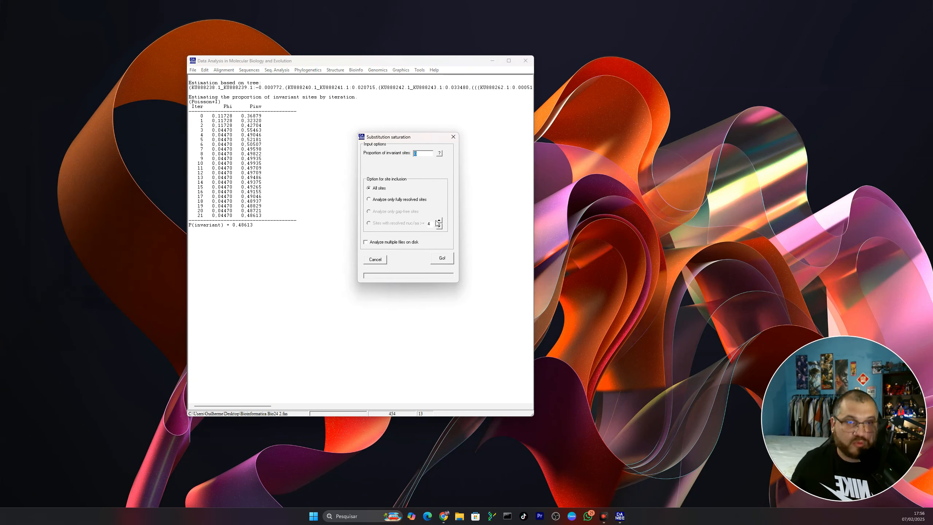
{"action": "key", "text": "ctrl+v"}
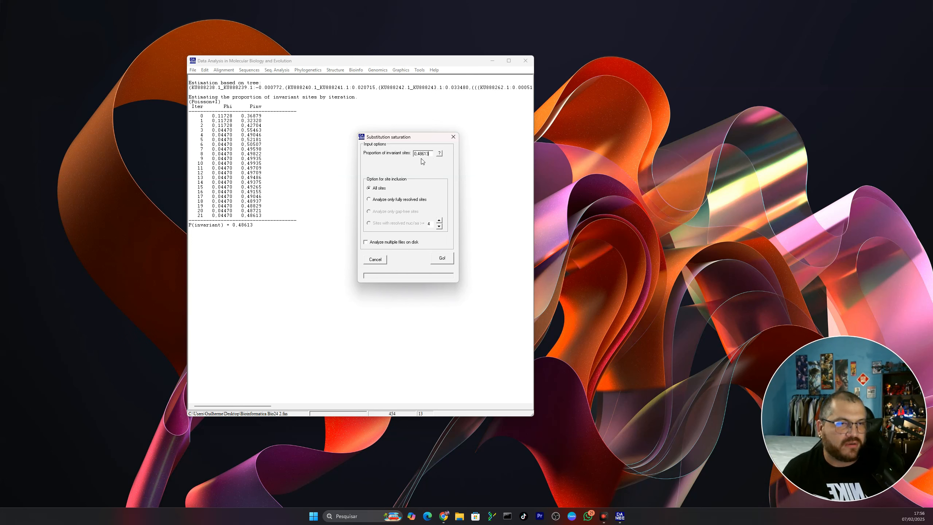
{"action": "left_click", "coordinate": [446, 260]}
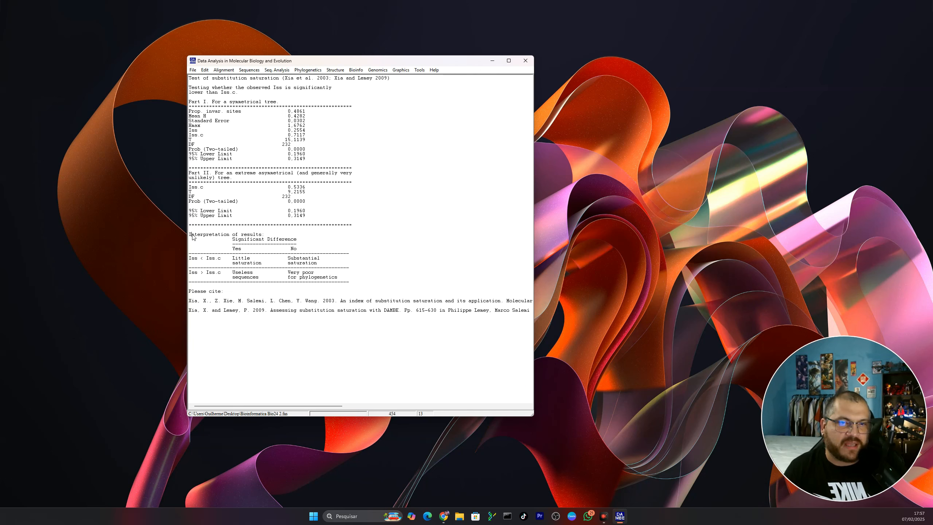
Examine the symmetrical-tree results, comparing Iss with Iss.c and checking the two-tailed probability for a significant difference.
{"action": "left_click_drag", "start_coordinate": [192, 236], "coordinate": [222, 277]}
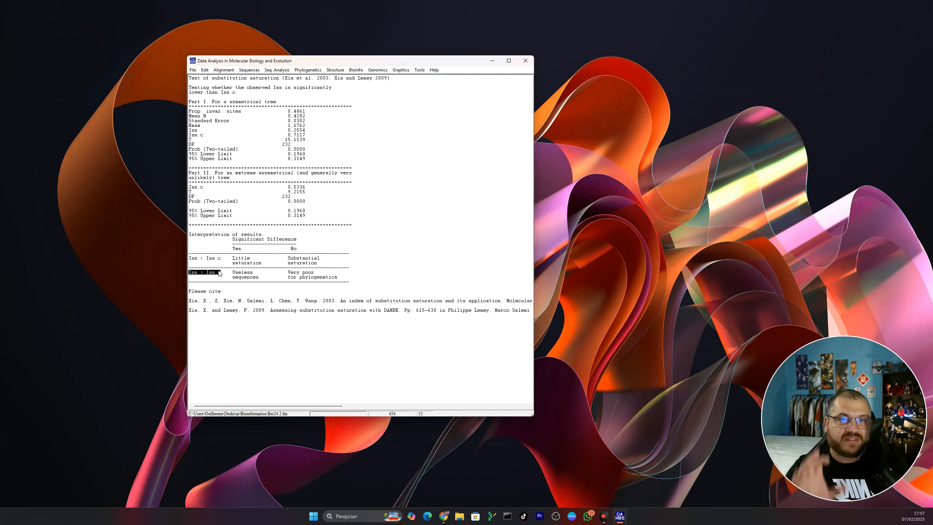
{"action": "left_click_drag", "start_coordinate": [189, 131], "coordinate": [308, 137]}
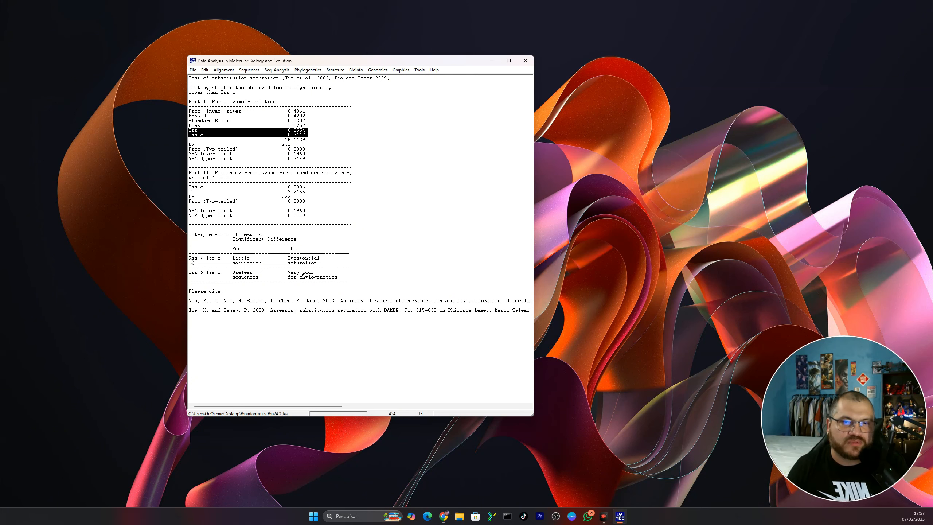
{"action": "left_click_drag", "start_coordinate": [190, 260], "coordinate": [221, 261]}
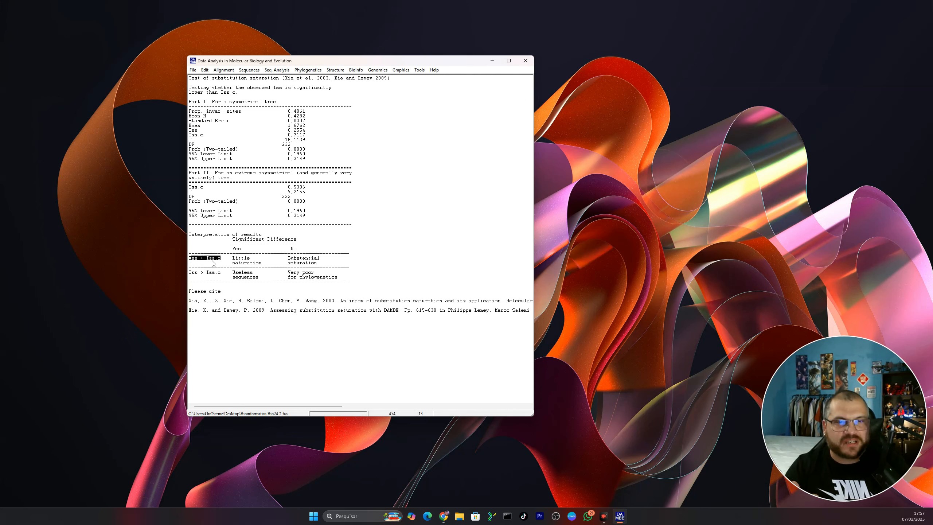
{"action": "left_click_drag", "start_coordinate": [233, 239], "coordinate": [296, 242]}
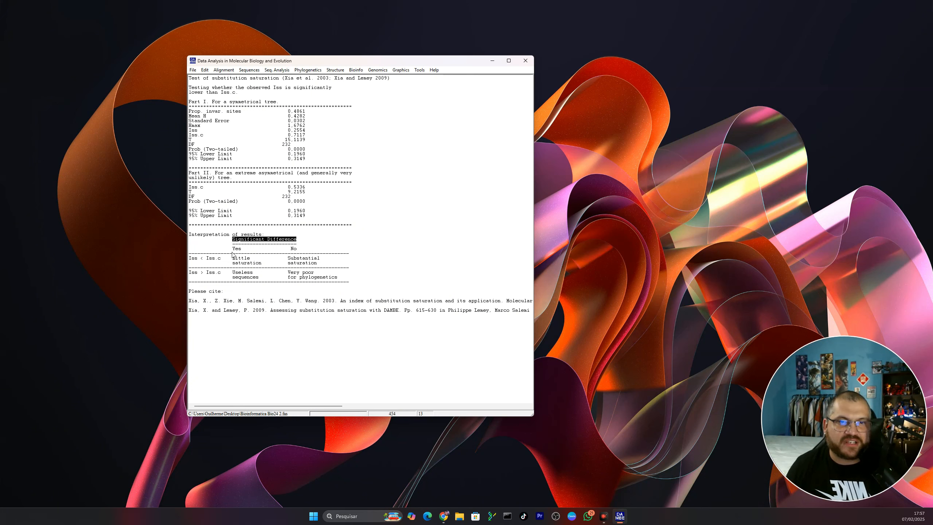
{"action": "left_click_drag", "start_coordinate": [230, 249], "coordinate": [259, 253]}
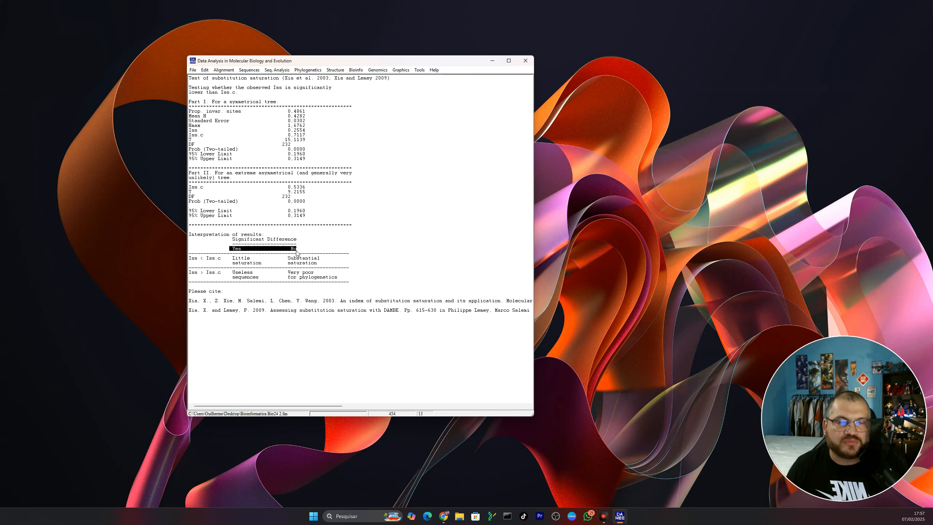
{"action": "left_click", "coordinate": [190, 151]}
{"action": "left_click_drag", "start_coordinate": [190, 151], "coordinate": [309, 151]}
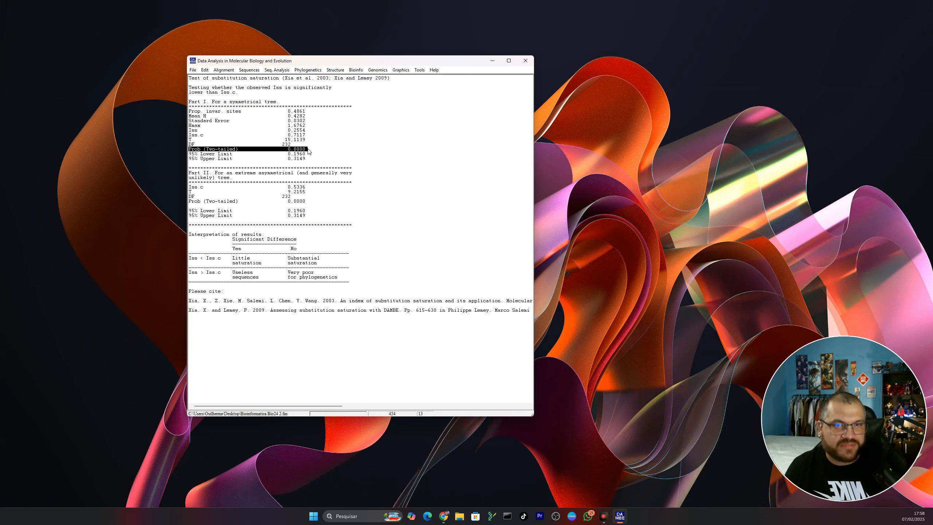
Examine the interpretation table for what significant and non-significant differences mean when Iss is below or above Iss.c.
{"action": "left_click_drag", "start_coordinate": [232, 249], "coordinate": [262, 266]}
{"action": "left_click", "coordinate": [234, 259]}
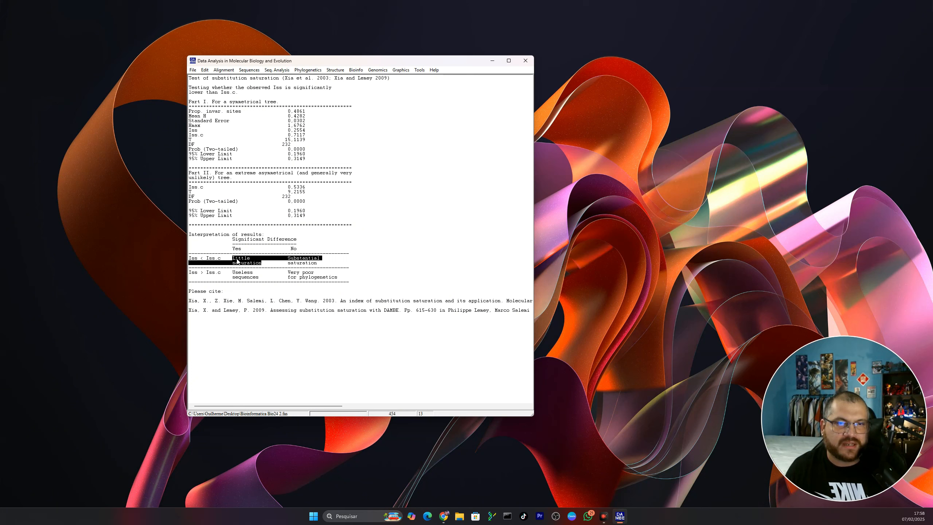
{"action": "left_click", "coordinate": [249, 265]}
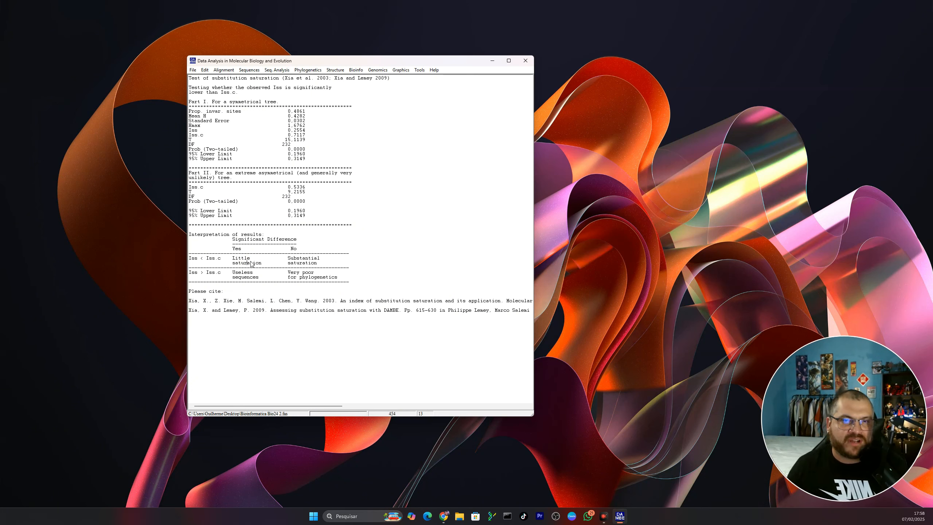
{"action": "left_click_drag", "start_coordinate": [288, 259], "coordinate": [318, 266]}
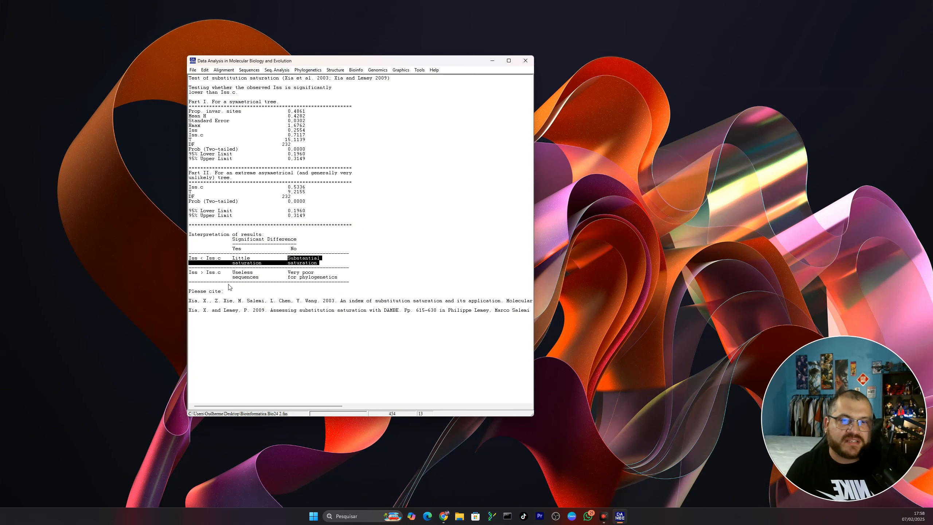
{"action": "left_click", "coordinate": [191, 276]}
{"action": "left_click_drag", "start_coordinate": [190, 275], "coordinate": [222, 276]}
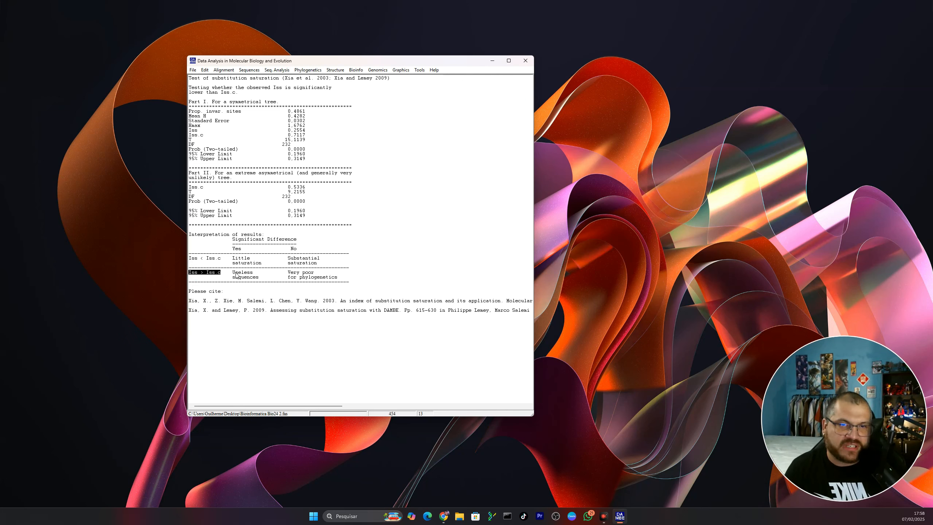
{"action": "left_click_drag", "start_coordinate": [235, 273], "coordinate": [340, 283]}
{"action": "left_click", "coordinate": [290, 275]}
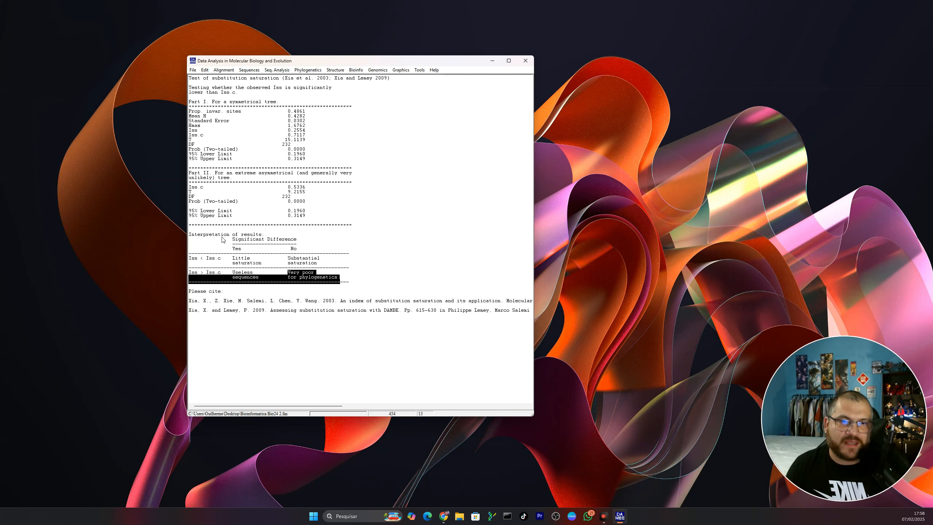
{"action": "left_click_drag", "start_coordinate": [189, 236], "coordinate": [348, 288]}
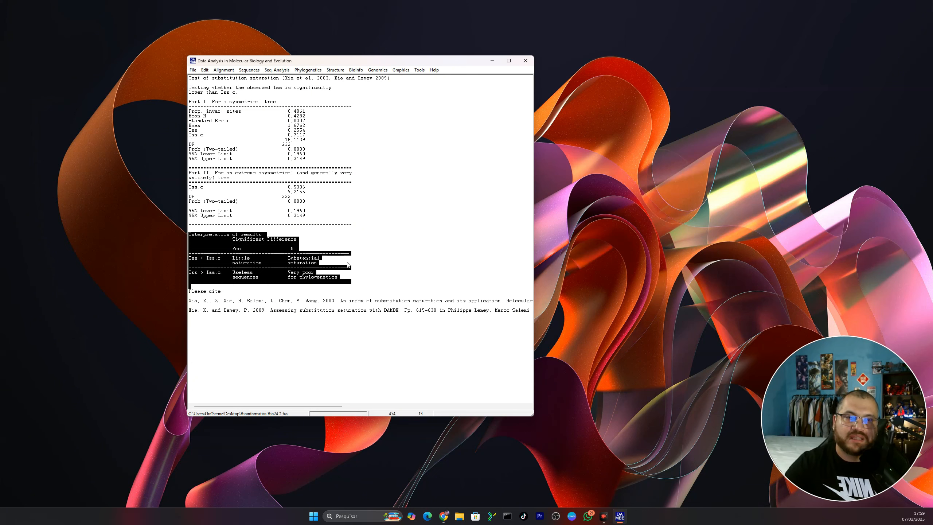
{"action": "left_click_drag", "start_coordinate": [286, 258], "coordinate": [318, 265]}
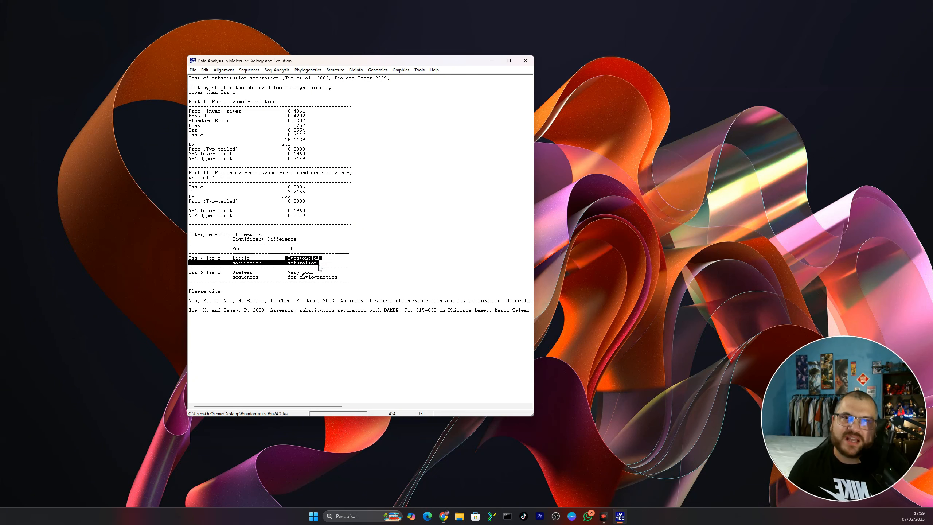
{"action": "left_click", "coordinate": [251, 257]}
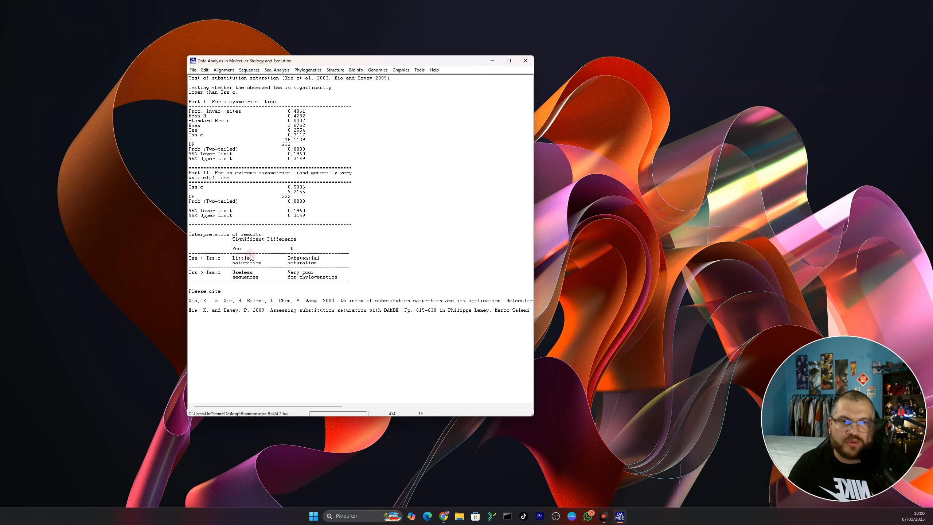
{"action": "left_click_drag", "start_coordinate": [233, 259], "coordinate": [261, 264]}
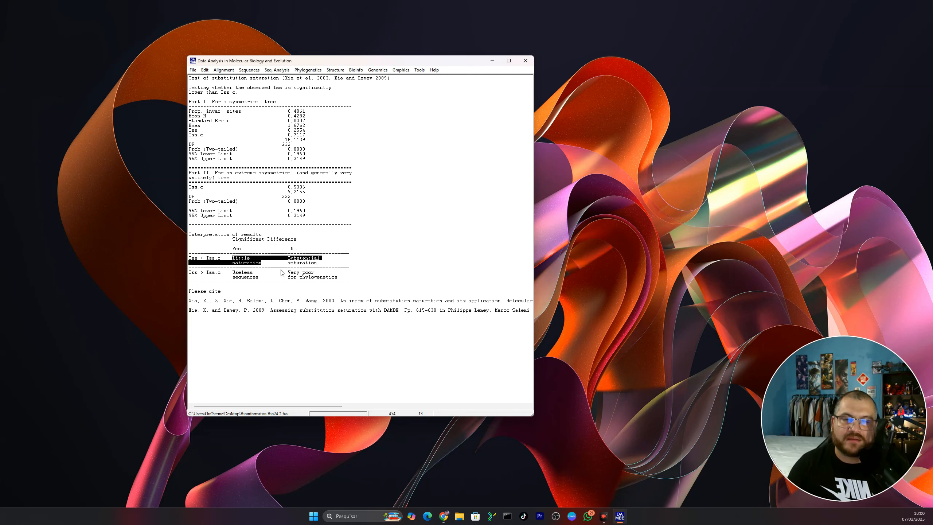